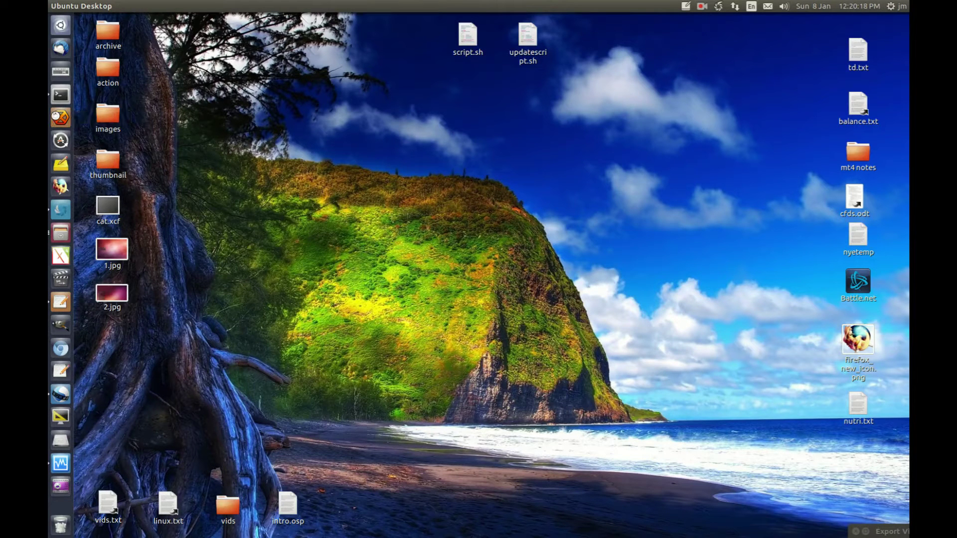
Launch HexChat and connect to the freenode network
{"action": "left_click", "coordinate": [59, 117]}
{"action": "left_click_drag", "start_coordinate": [496, 169], "coordinate": [480, 109]}
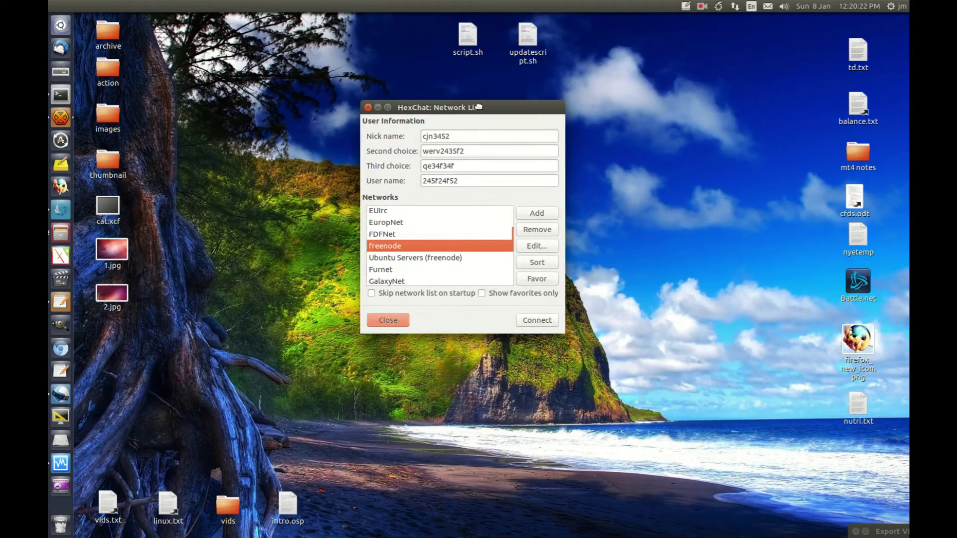
{"action": "left_click", "coordinate": [539, 322]}
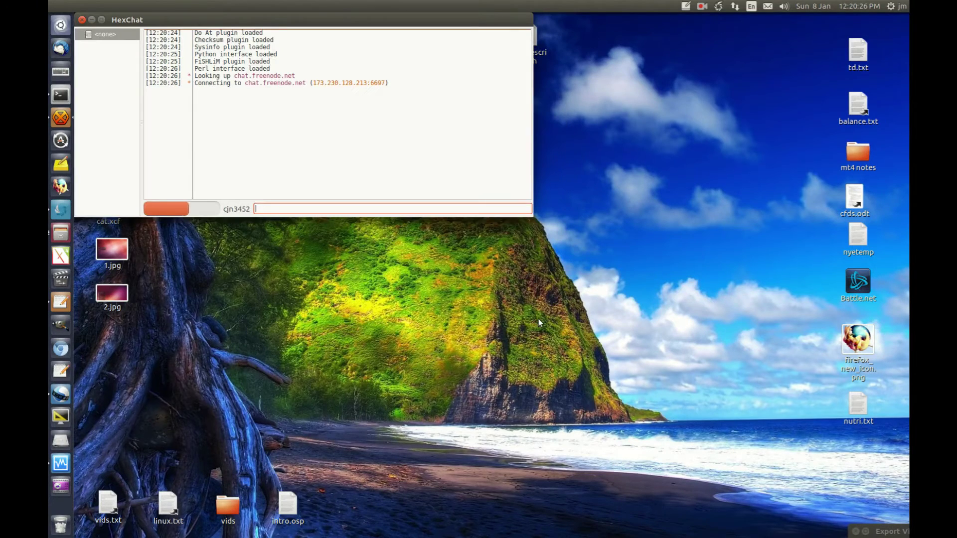
Open a new terminal window from the Terminal launcher's menu
{"action": "left_click_drag", "start_coordinate": [313, 23], "coordinate": [545, 134]}
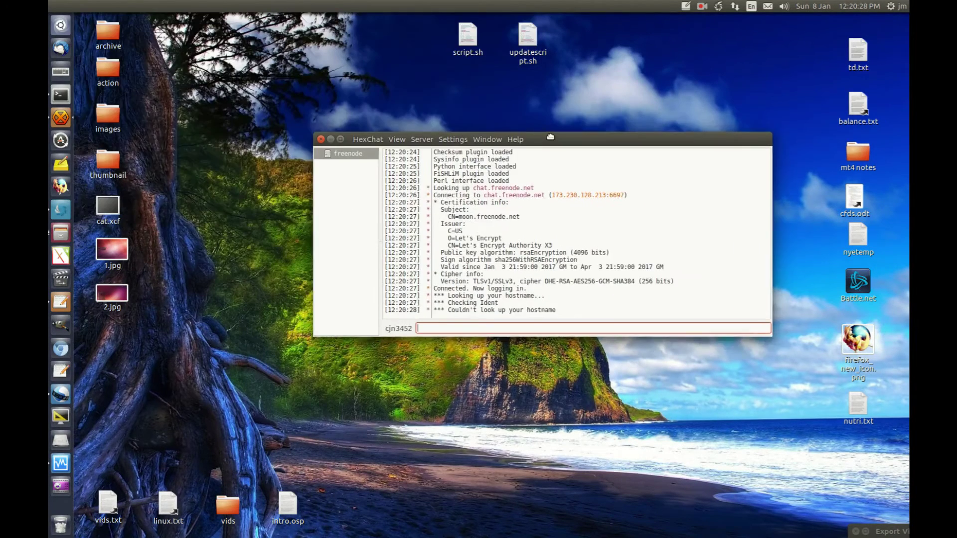
{"action": "right_click", "coordinate": [60, 94]}
{"action": "left_click", "coordinate": [114, 93]}
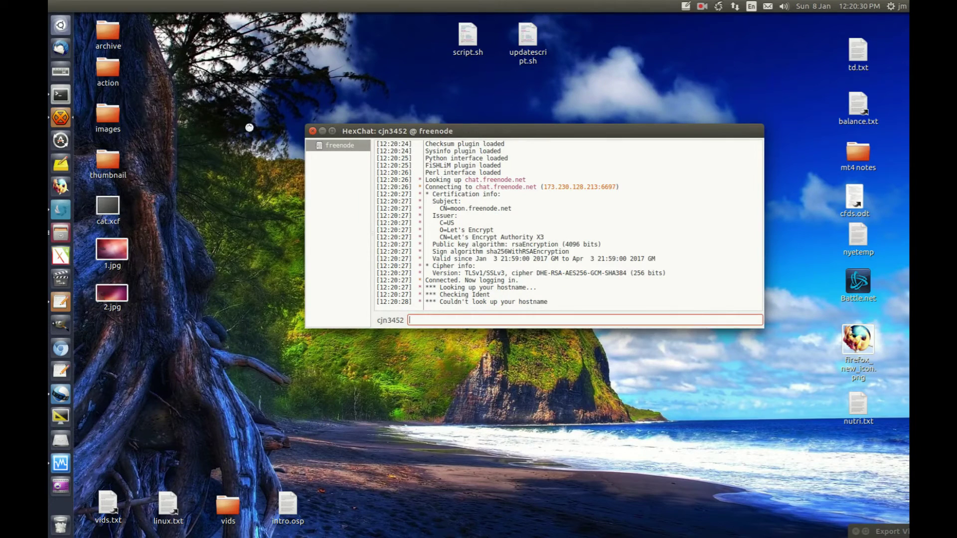
Run 'sudo apt install hexchat -y' and enter the administrator password
{"action": "left_click_drag", "start_coordinate": [284, 22], "coordinate": [378, 79]}
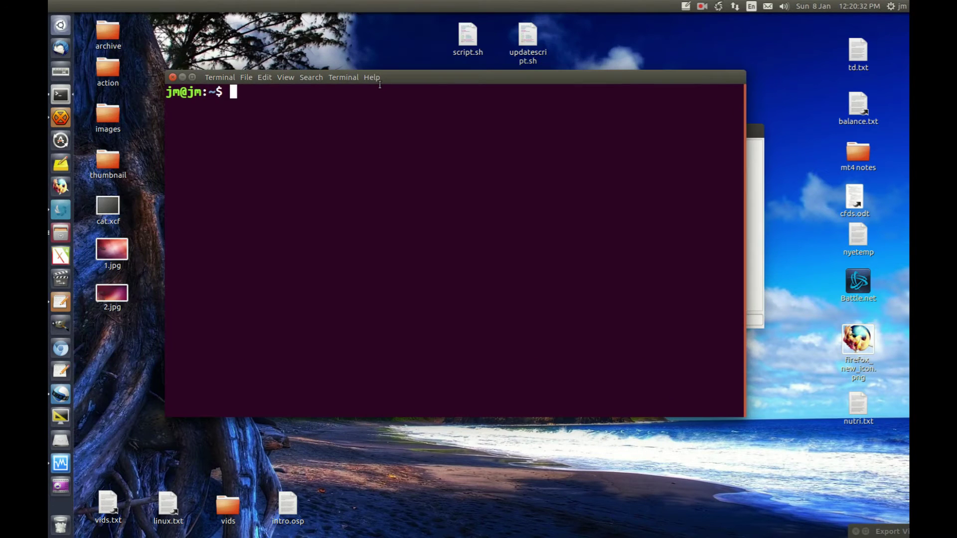
{"action": "type", "text": "sudo"}
{"action": "type", "text": " apt install "}
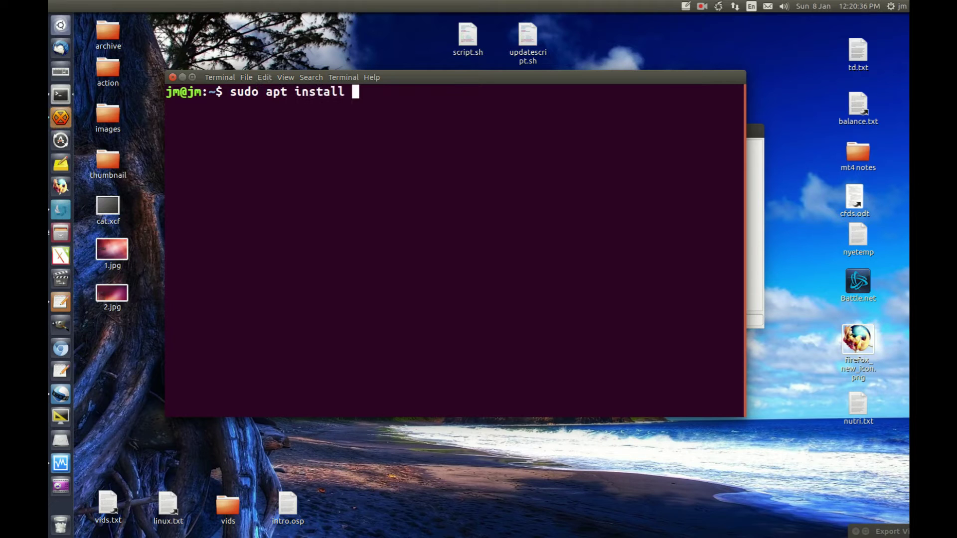
{"action": "type", "text": "hexchat"}
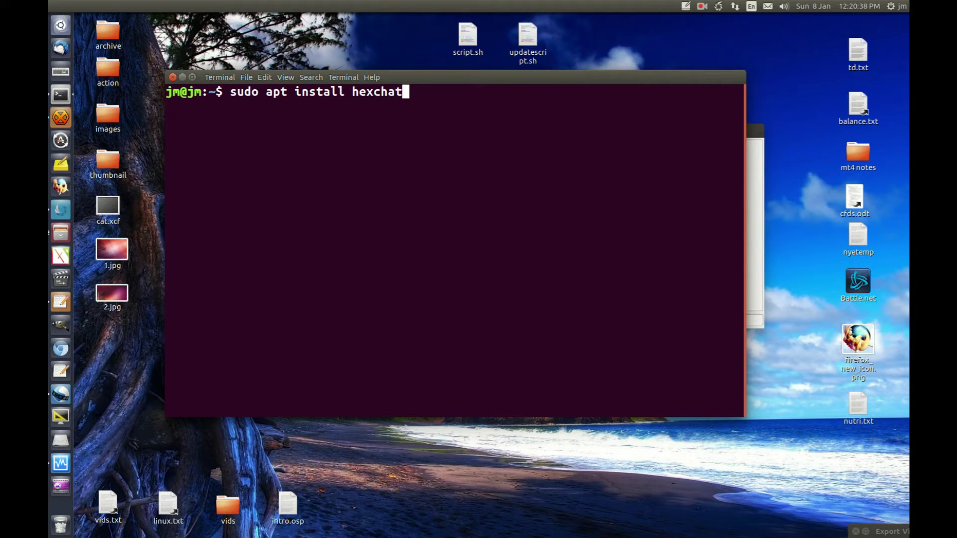
{"action": "type", "text": " -y"}
{"action": "key", "text": "Return"}
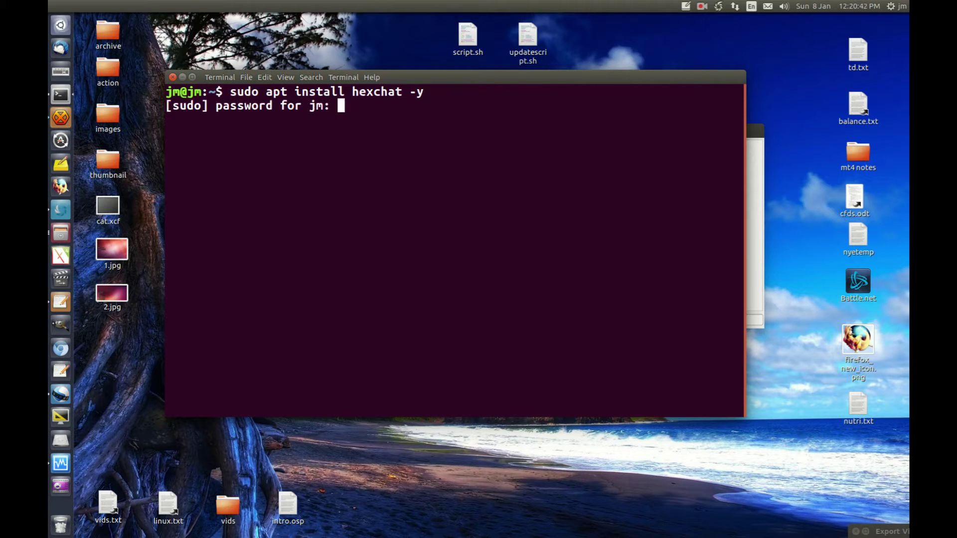
{"action": "type", "text": "***"}
{"action": "key", "text": "Return"}
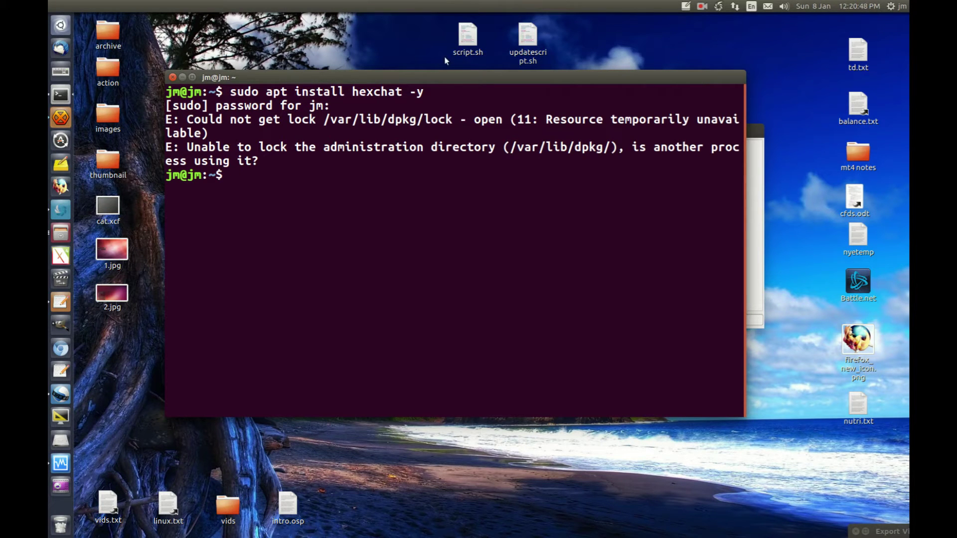
Review the dpkg lock error in the install terminal, then close it
{"action": "mouse_move", "coordinate": [477, 74]}
{"action": "left_mouse_down"}
{"action": "mouse_move", "coordinate": [441, 69]}
{"action": "mouse_move", "coordinate": [467, 58]}
{"action": "left_mouse_up"}
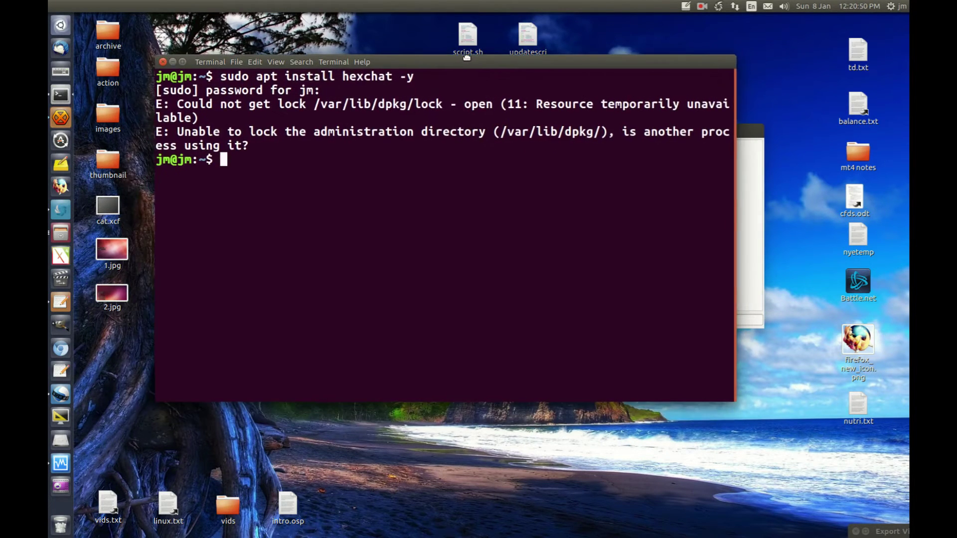
{"action": "left_click", "coordinate": [59, 95]}
{"action": "left_click", "coordinate": [479, 404]}
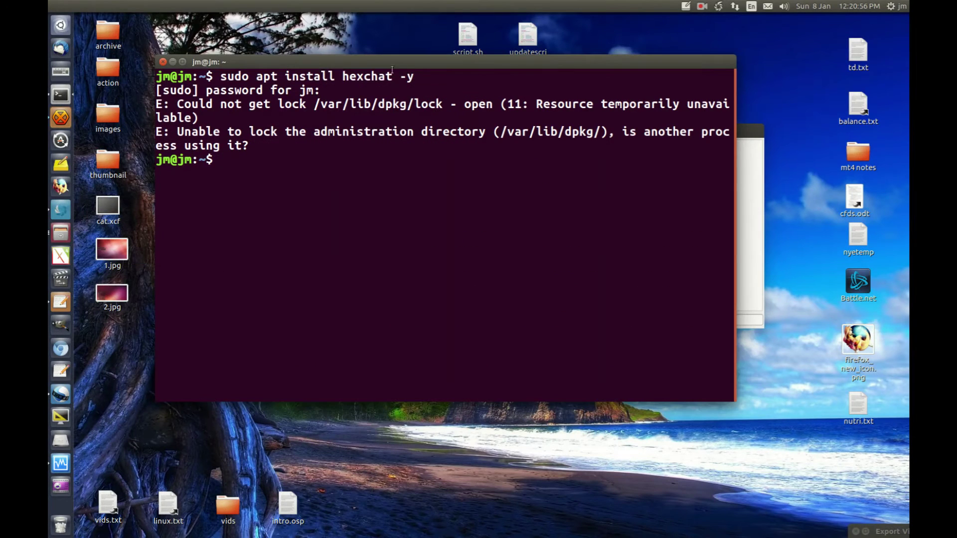
{"action": "left_click_drag", "start_coordinate": [423, 75], "coordinate": [157, 75]}
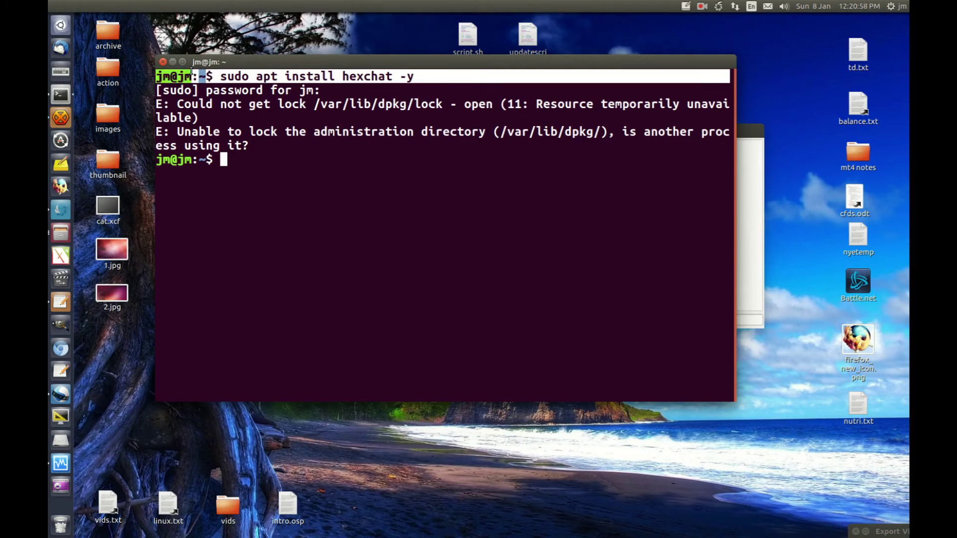
{"action": "left_click", "coordinate": [175, 62]}
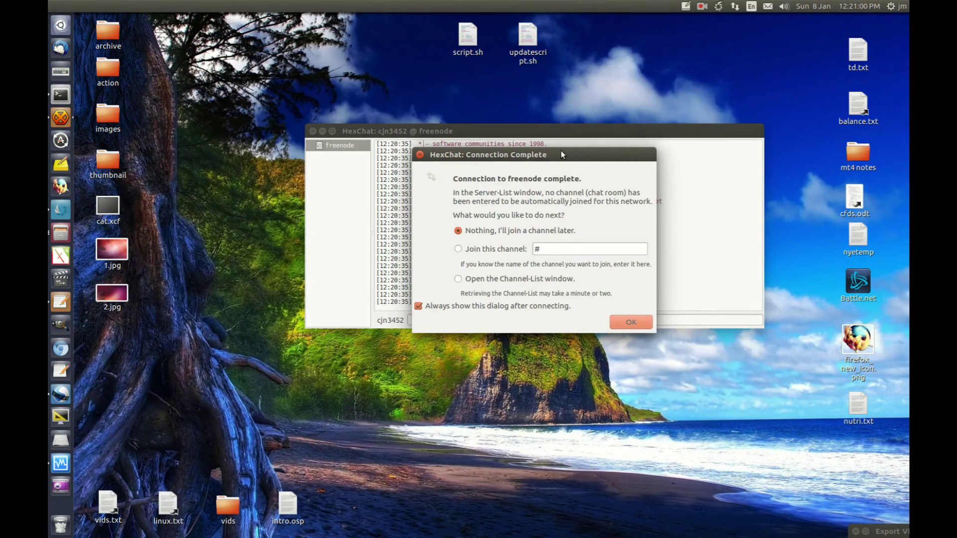
Cancel a Dash search for 'hex', dismiss Connection Complete, and confirm quitting HexChat
{"action": "left_click", "coordinate": [60, 27]}
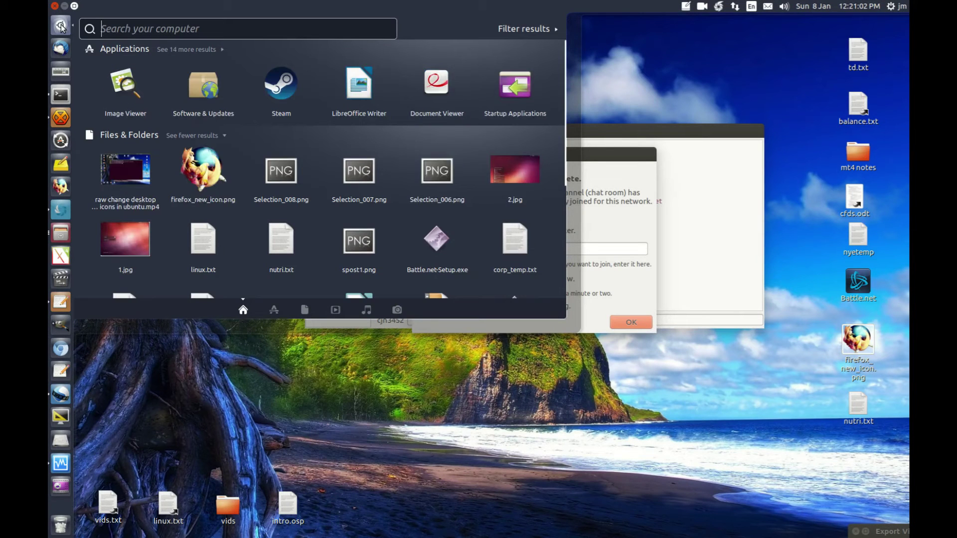
{"action": "type", "text": "hex"}
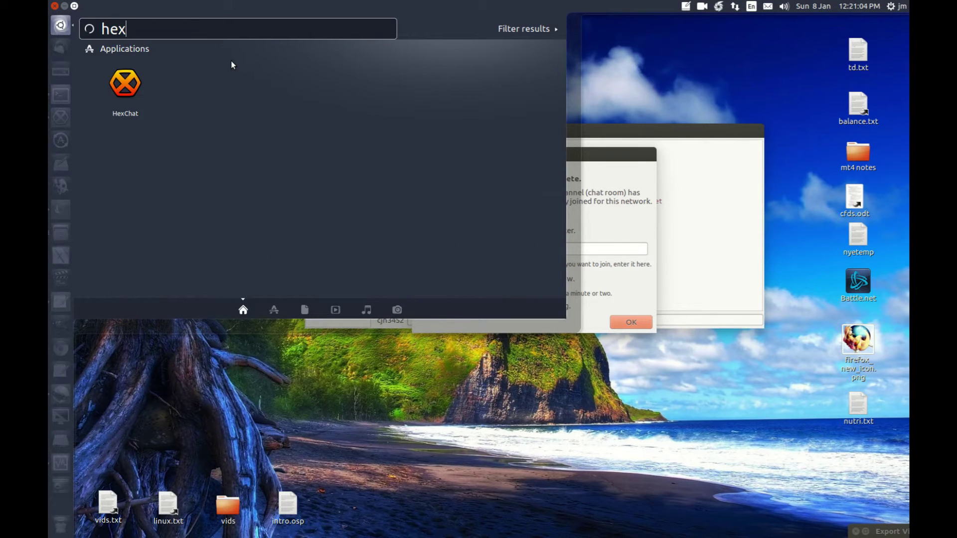
{"action": "key", "text": "Return"}
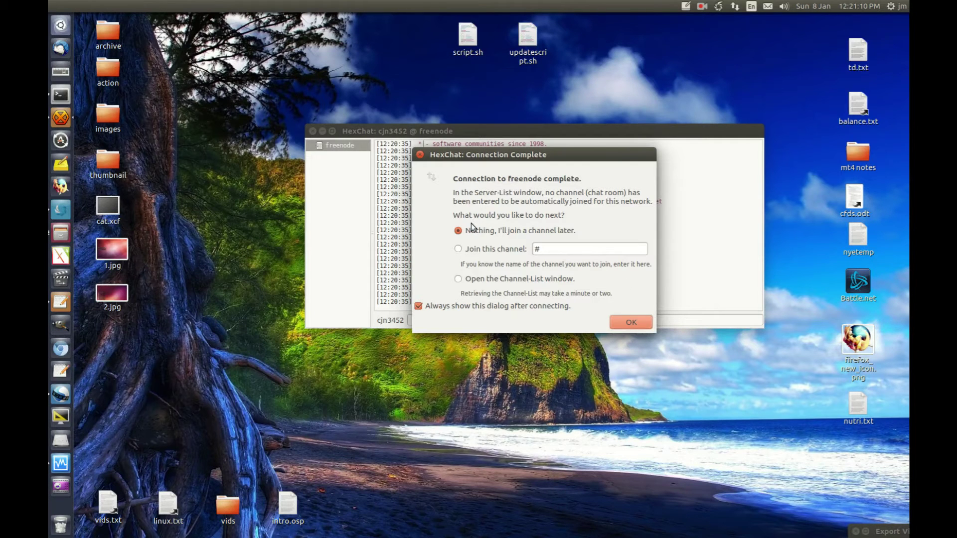
{"action": "left_click", "coordinate": [419, 156]}
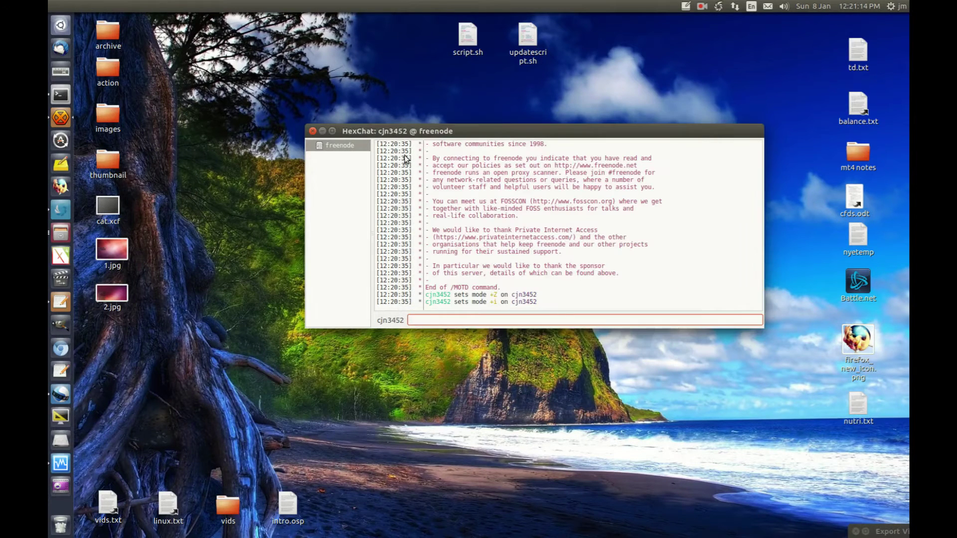
{"action": "left_click", "coordinate": [313, 132]}
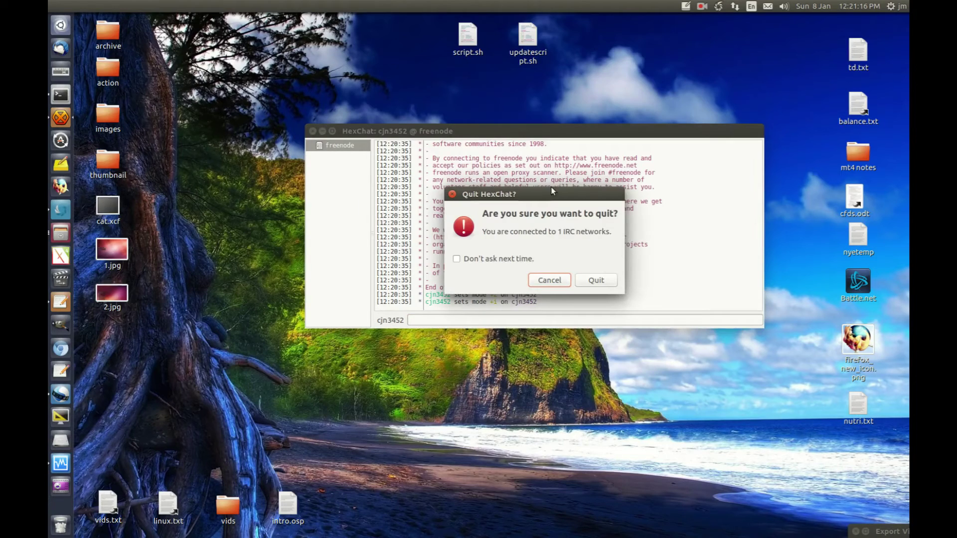
{"action": "left_click", "coordinate": [607, 281]}
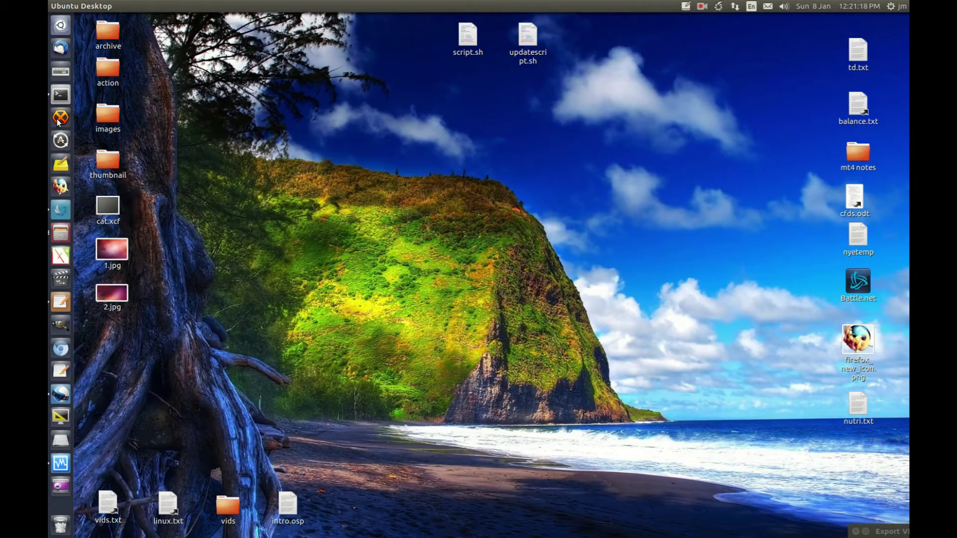
Relaunch HexChat, enter new nicknames and user name, and connect to freenode
{"action": "left_click", "coordinate": [59, 117]}
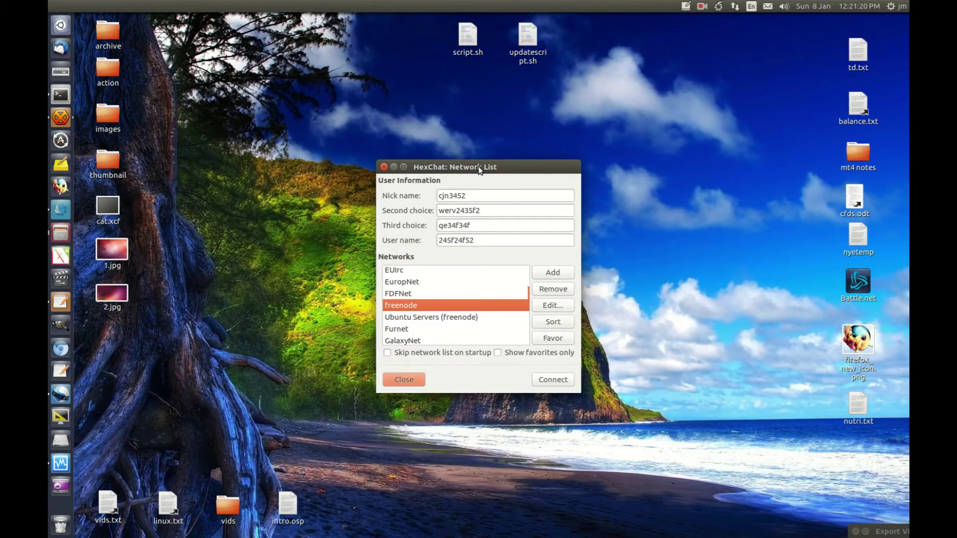
{"action": "left_click_drag", "start_coordinate": [479, 167], "coordinate": [477, 130]}
{"action": "double_click", "coordinate": [482, 159]}
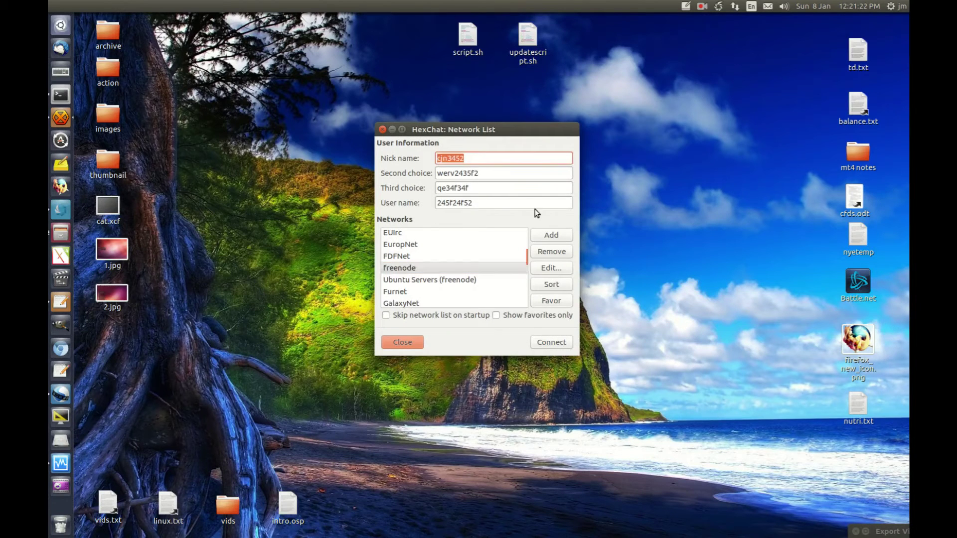
{"action": "type", "text": "asedfcasd"}
{"action": "key", "text": "Tab"}
{"action": "type", "text": "asdf"}
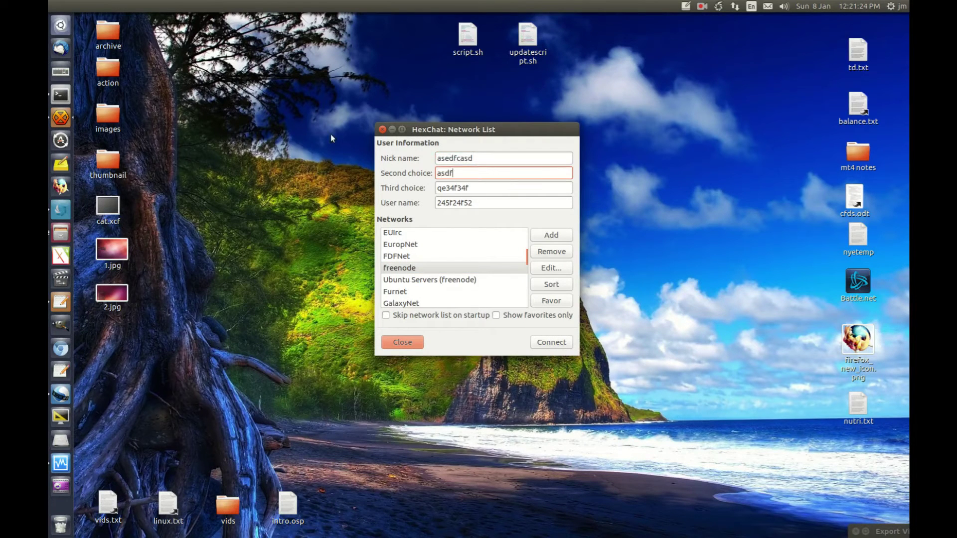
{"action": "type", "text": "asdfa"}
{"action": "key", "text": "Tab"}
{"action": "type", "text": "asdfasdf"}
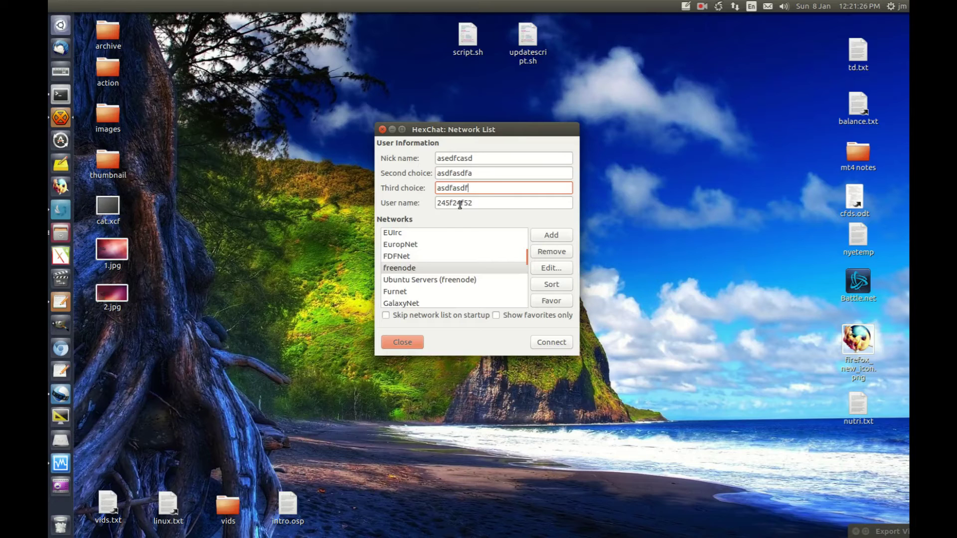
{"action": "key", "text": "Tab"}
{"action": "type", "text": "asdfasdf"}
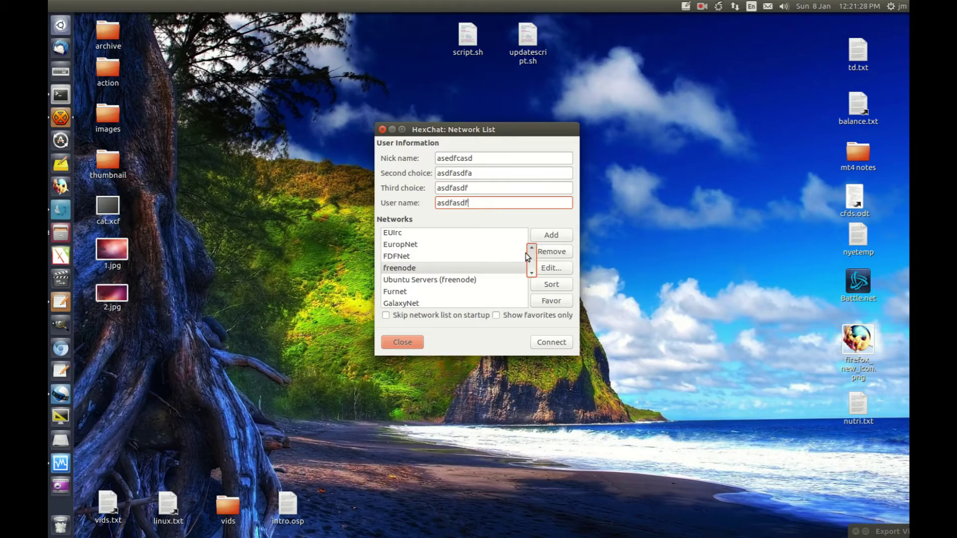
{"action": "scroll", "coordinate": [526, 256], "scroll_direction": "up", "scroll_amount": 5}
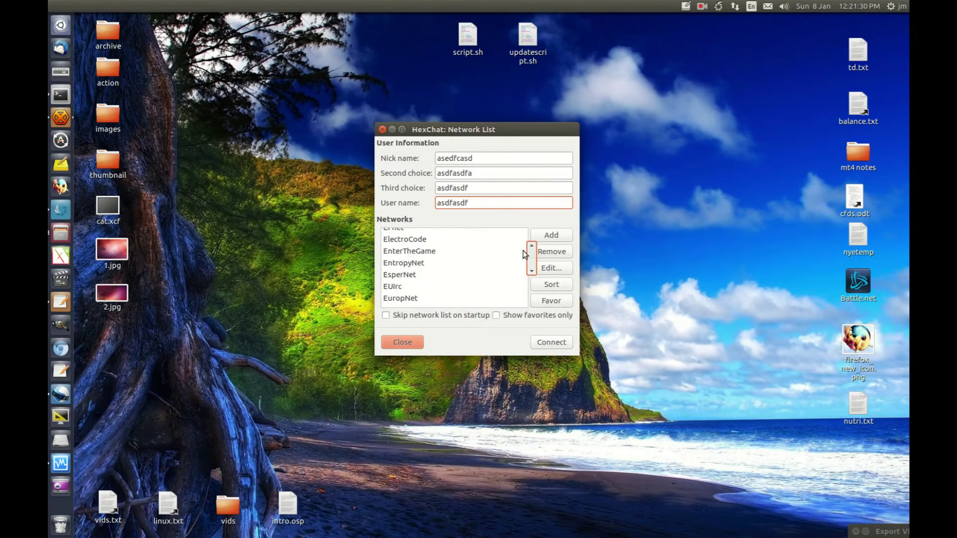
{"action": "scroll", "coordinate": [523, 254], "scroll_direction": "up", "scroll_amount": 3}
{"action": "scroll", "coordinate": [527, 257], "scroll_direction": "up", "scroll_amount": 3}
{"action": "scroll", "coordinate": [531, 257], "scroll_direction": "up", "scroll_amount": 2}
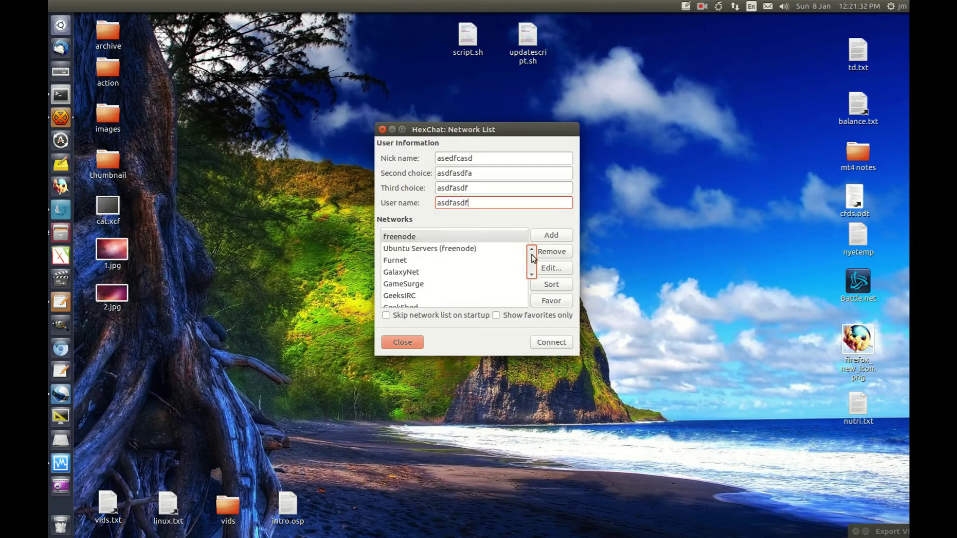
{"action": "scroll", "coordinate": [532, 258], "scroll_direction": "up", "scroll_amount": 2}
{"action": "left_click", "coordinate": [399, 258]}
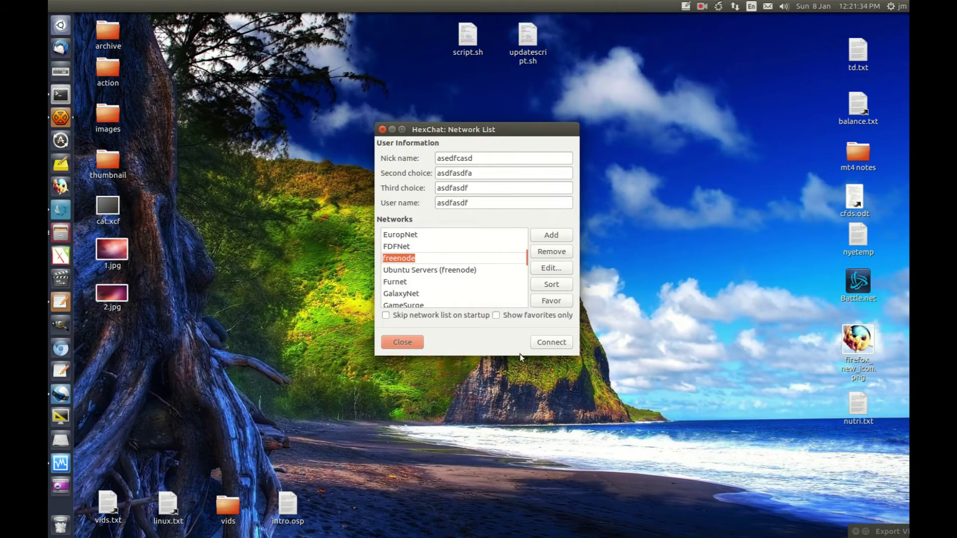
{"action": "left_click", "coordinate": [551, 343]}
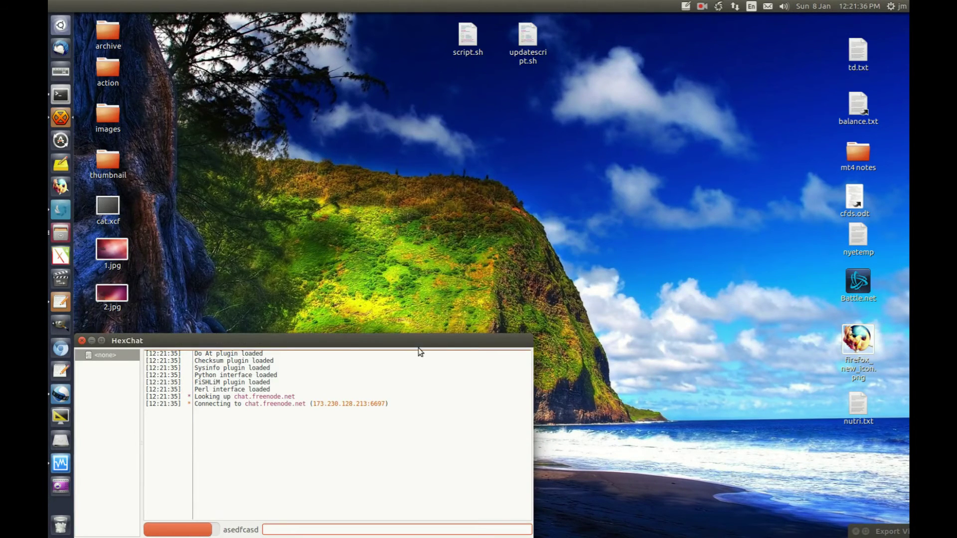
Maximize HexChat, click OK on Connection Complete, and reopen the Server menu
{"action": "left_click_drag", "start_coordinate": [418, 351], "coordinate": [419, 13]}
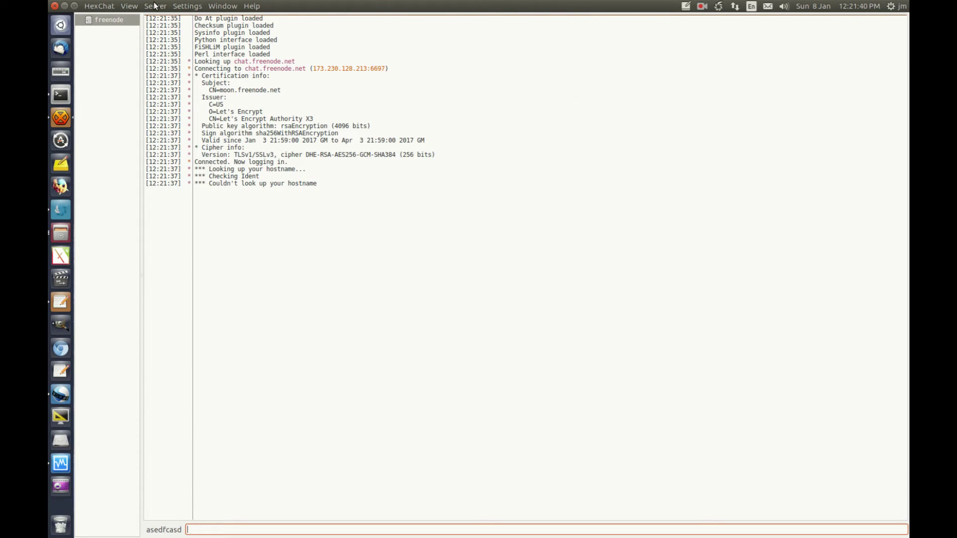
{"action": "left_click", "coordinate": [155, 7]}
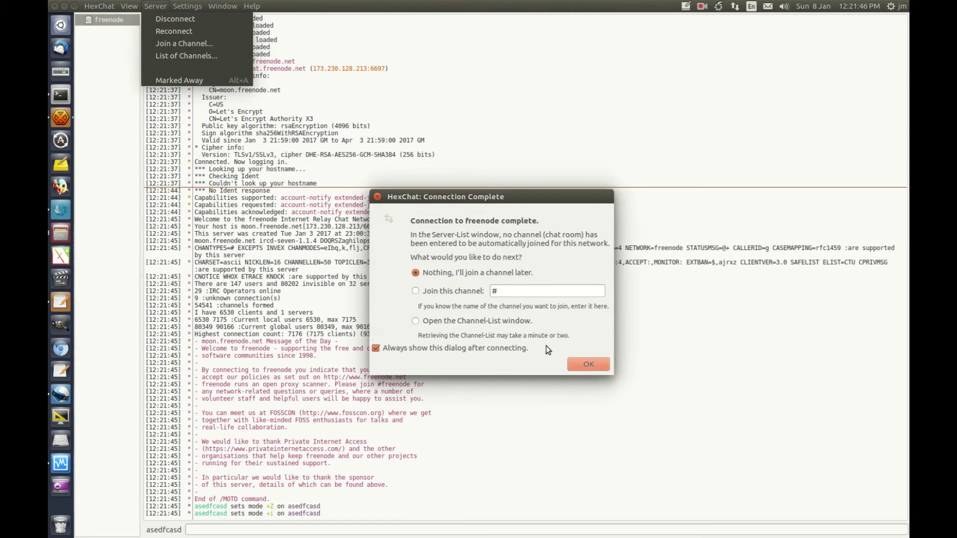
{"action": "left_click", "coordinate": [588, 364]}
{"action": "left_click", "coordinate": [155, 6]}
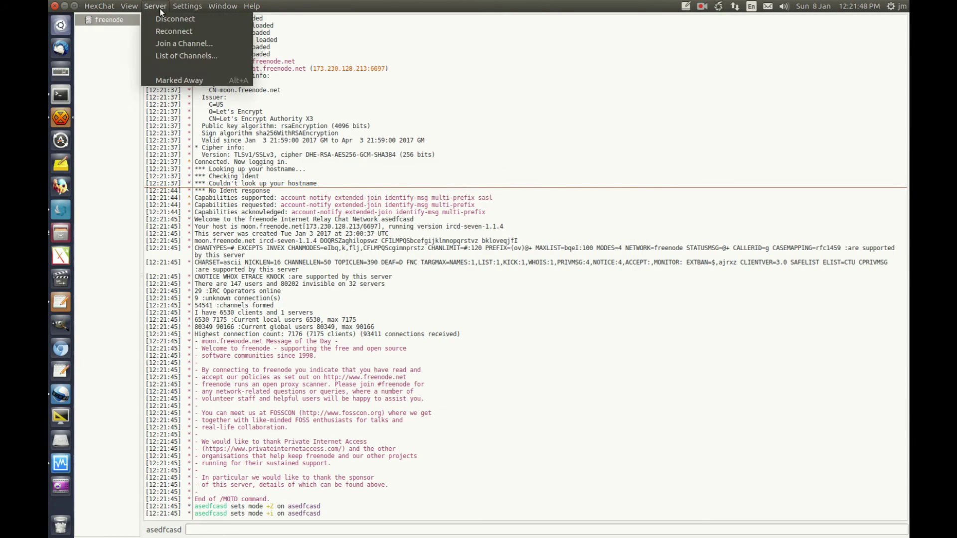
Open the List of Channels and search freenode channels for 'nvidia'
{"action": "left_click", "coordinate": [183, 55]}
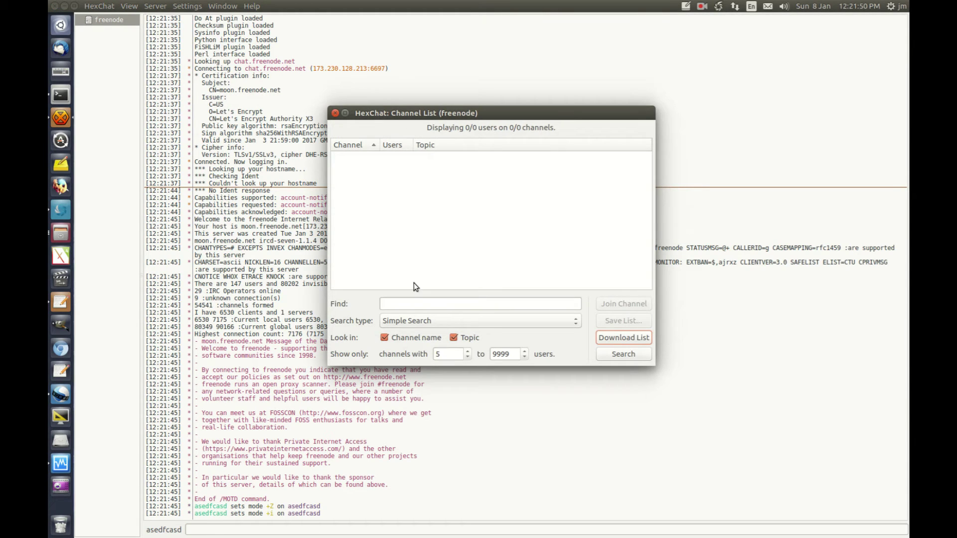
{"action": "left_click", "coordinate": [413, 305]}
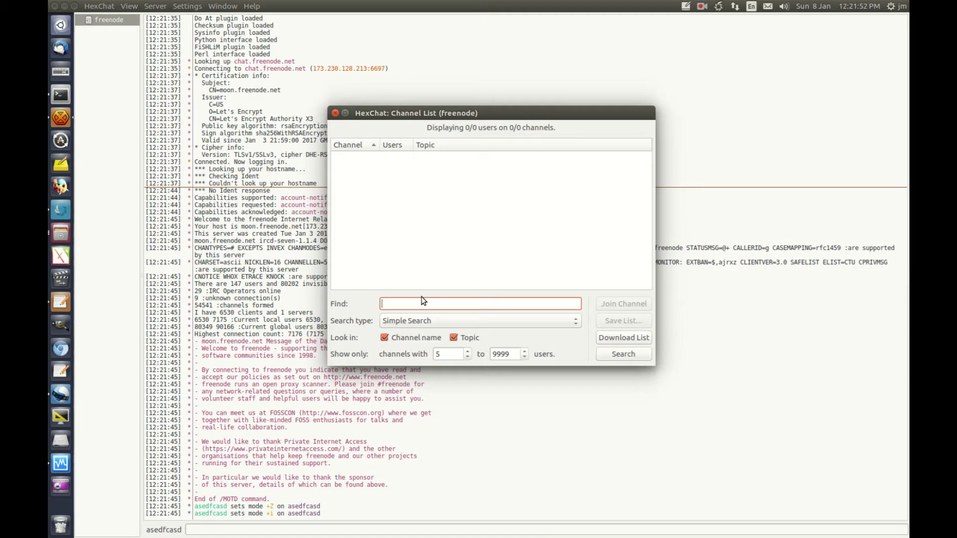
{"action": "type", "text": "nvidia"}
{"action": "left_click", "coordinate": [626, 354]}
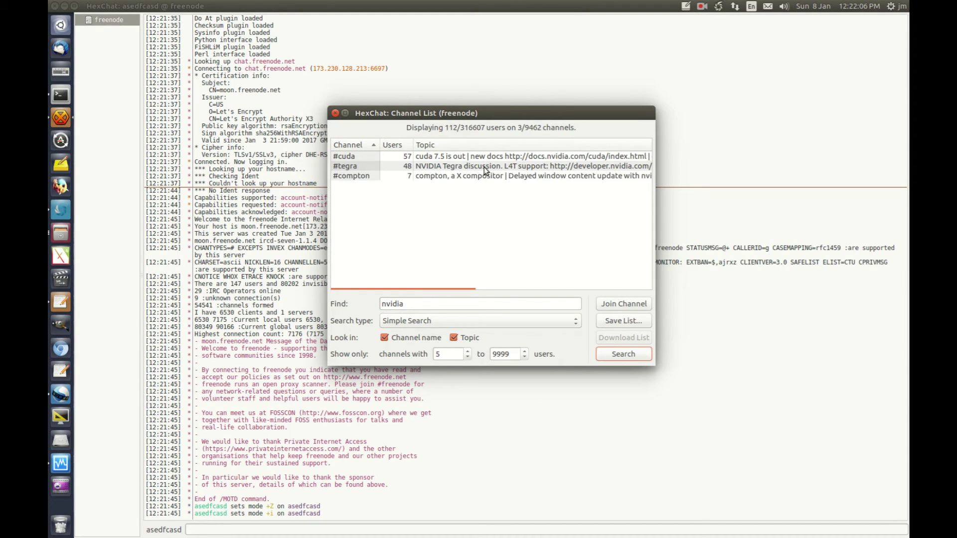
Join #cuda, close the channel list, and post 'i like nvidia'
{"action": "double_click", "coordinate": [485, 166]}
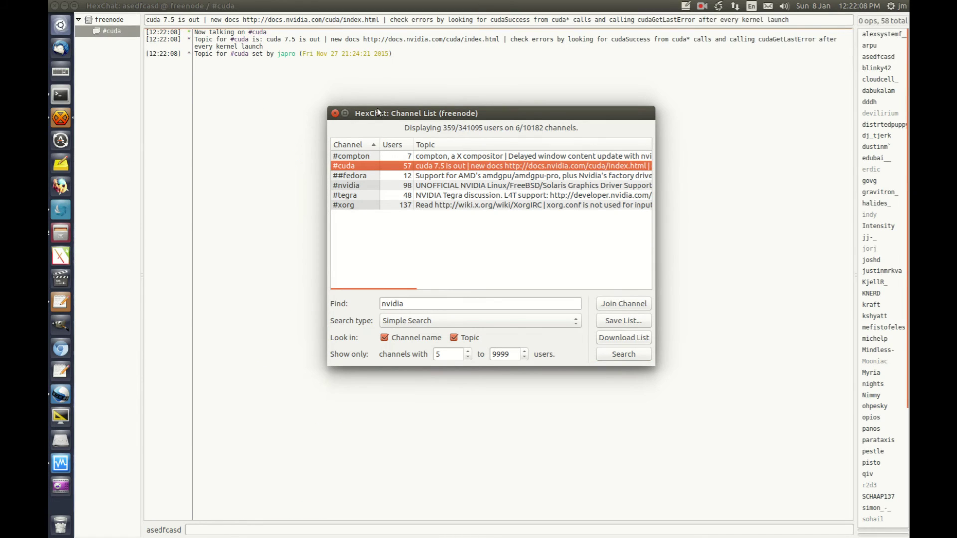
{"action": "left_click", "coordinate": [335, 113]}
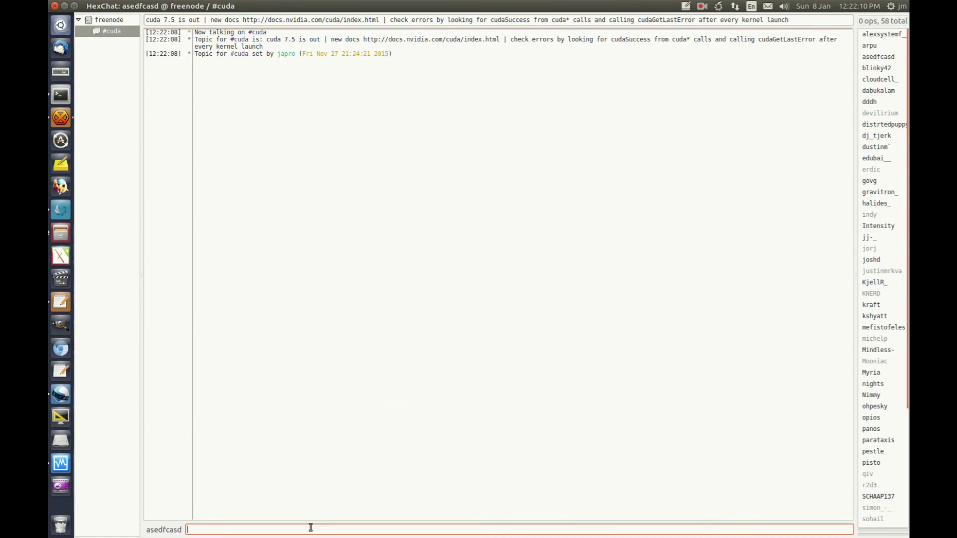
{"action": "left_click", "coordinate": [519, 530]}
{"action": "type", "text": "i i l"}
{"action": "type", "text": "ike nvidia"}
{"action": "key", "text": "Return"}
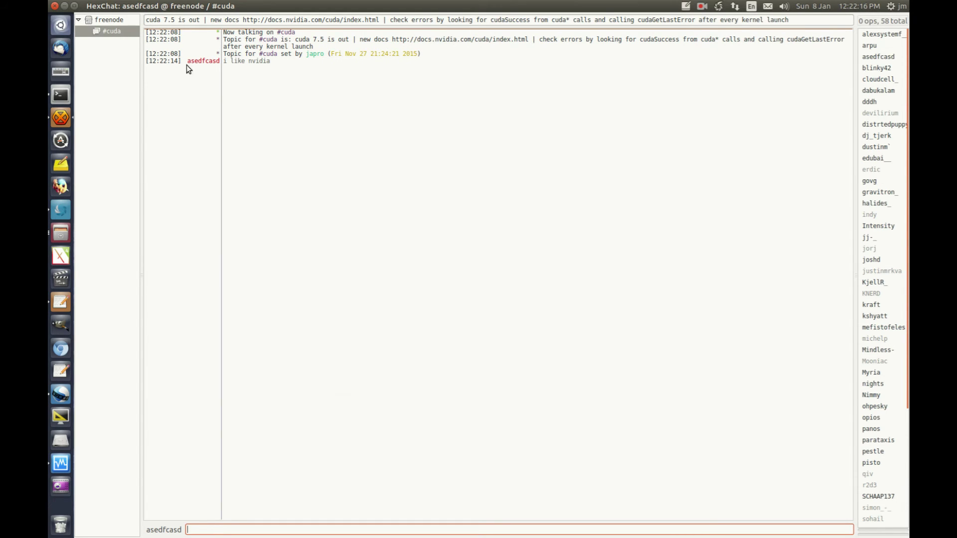
Restore the HexChat window from full screen to a smaller size
{"action": "left_click_drag", "start_coordinate": [188, 61], "coordinate": [270, 62]}
{"action": "left_click", "coordinate": [356, 113]}
{"action": "mouse_move", "coordinate": [567, 5]}
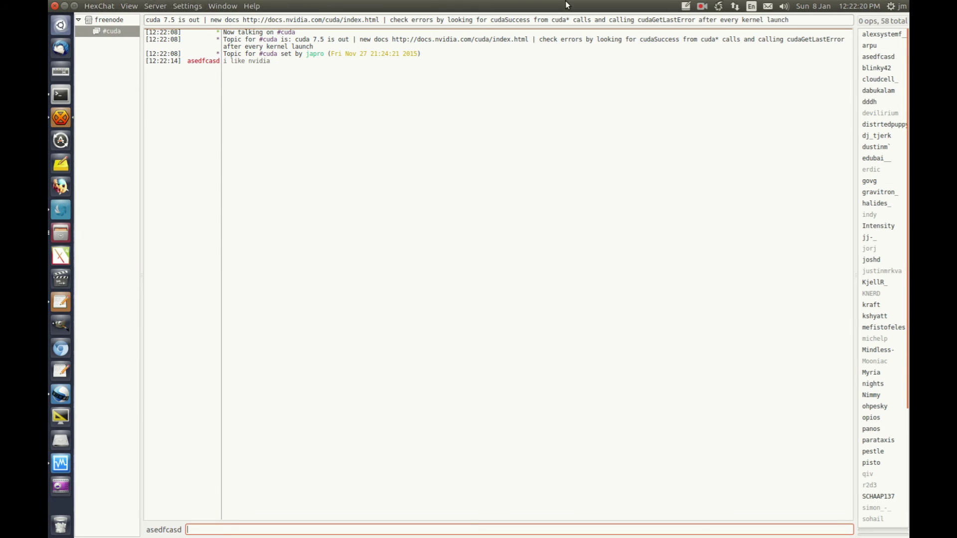
{"action": "left_click_drag", "start_coordinate": [565, 5], "coordinate": [482, 65]}
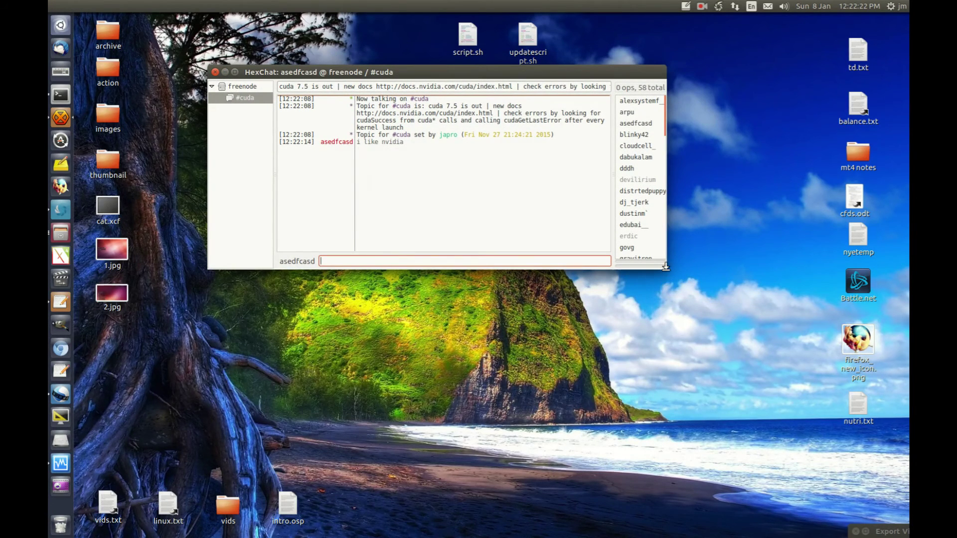
Close the HexChat window and confirm Quit in the prompt
{"action": "left_click", "coordinate": [217, 72]}
{"action": "left_click", "coordinate": [499, 225]}
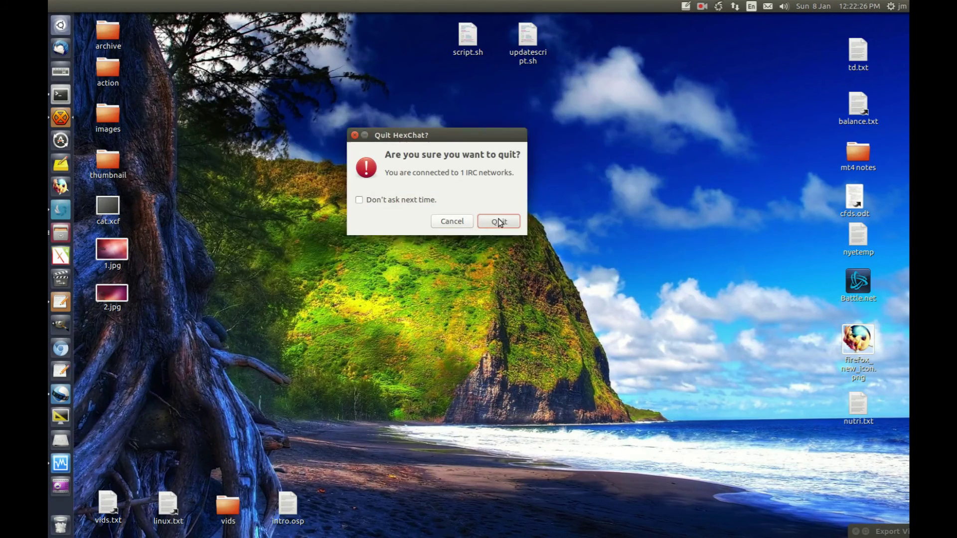